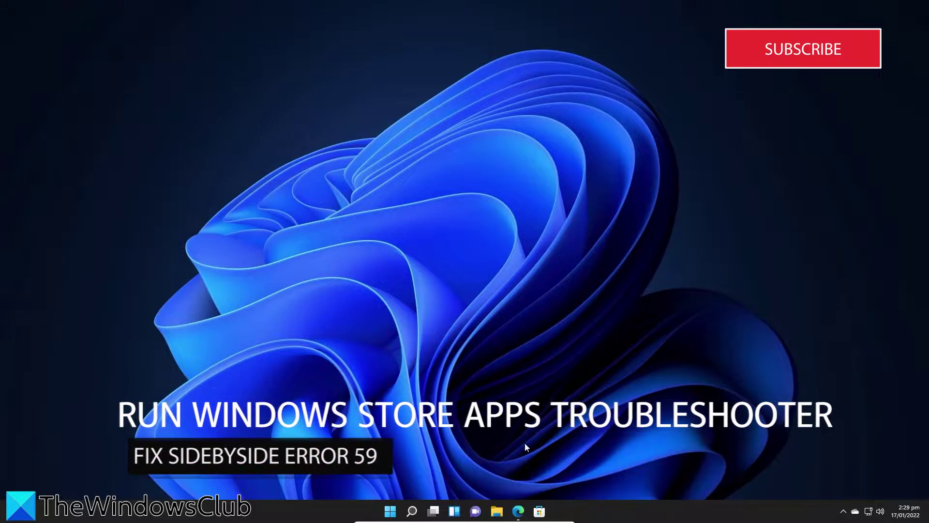
# Run the Windows Store Apps troubleshooter from Settings > System > Troubleshoot > Other troubleshooters.
pyautogui.click(390, 511)
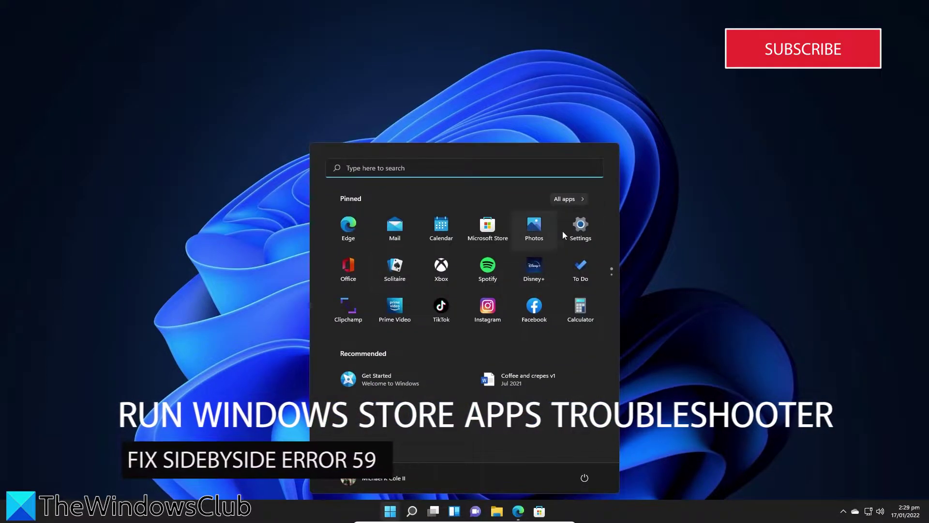
pyautogui.click(579, 227)
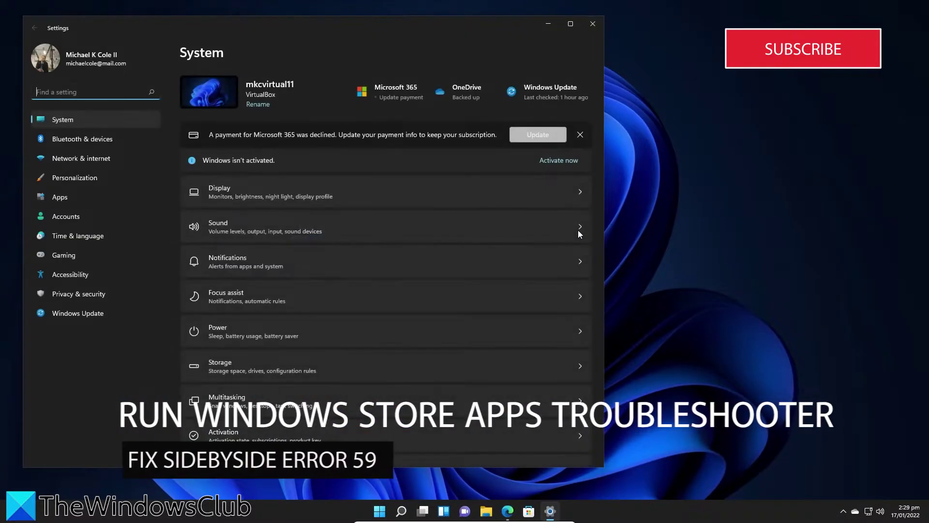
pyautogui.scroll(-4, 393, 249)
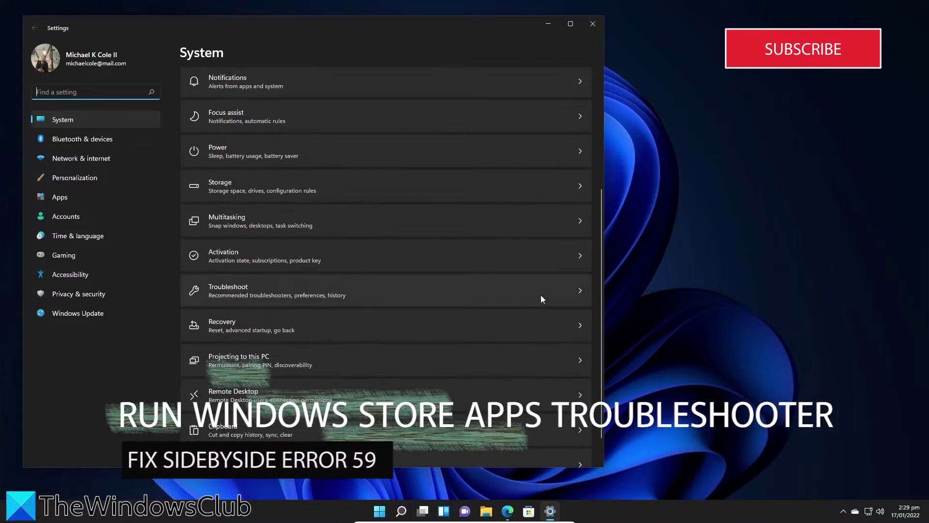
pyautogui.click(583, 291)
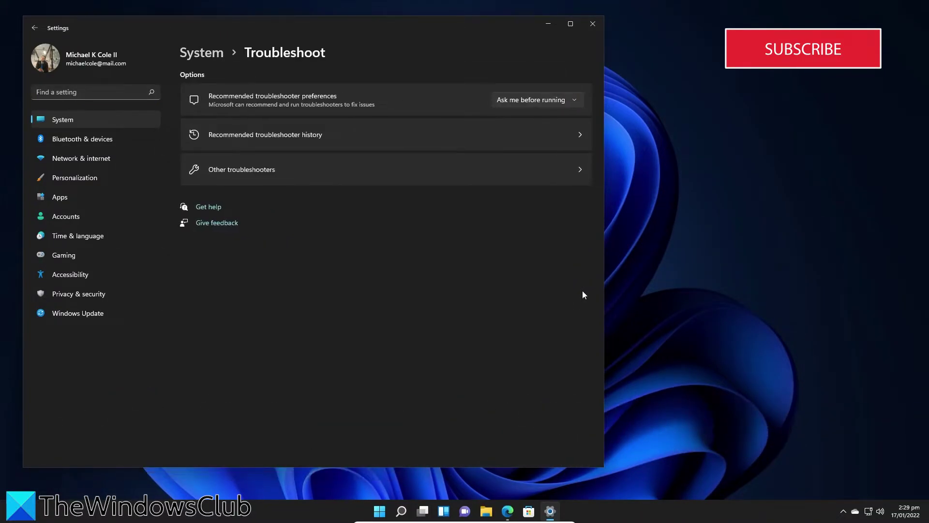
pyautogui.click(580, 171)
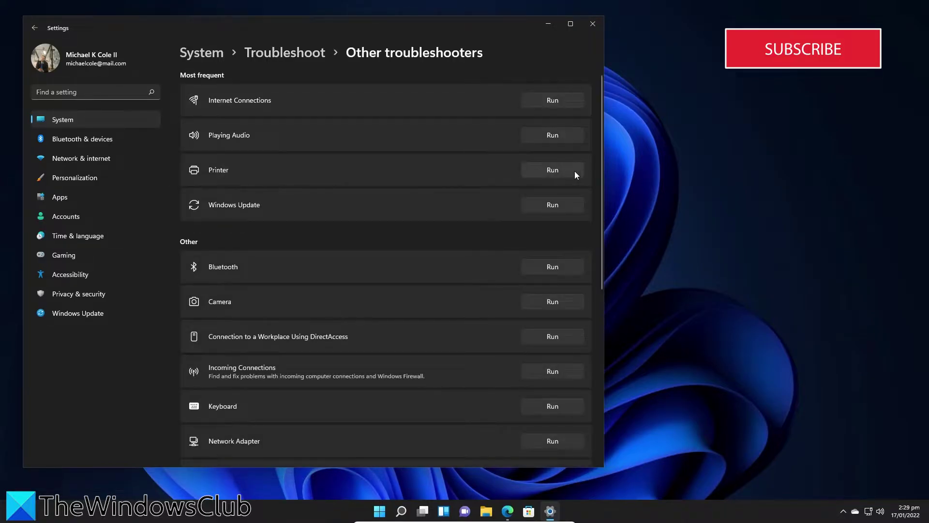
pyautogui.scroll(-6, 450, 183)
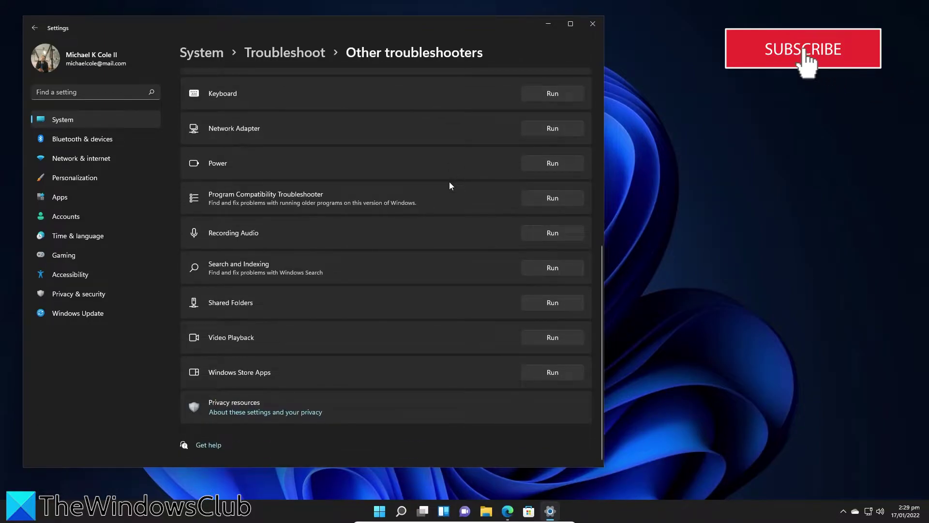
pyautogui.click(549, 375)
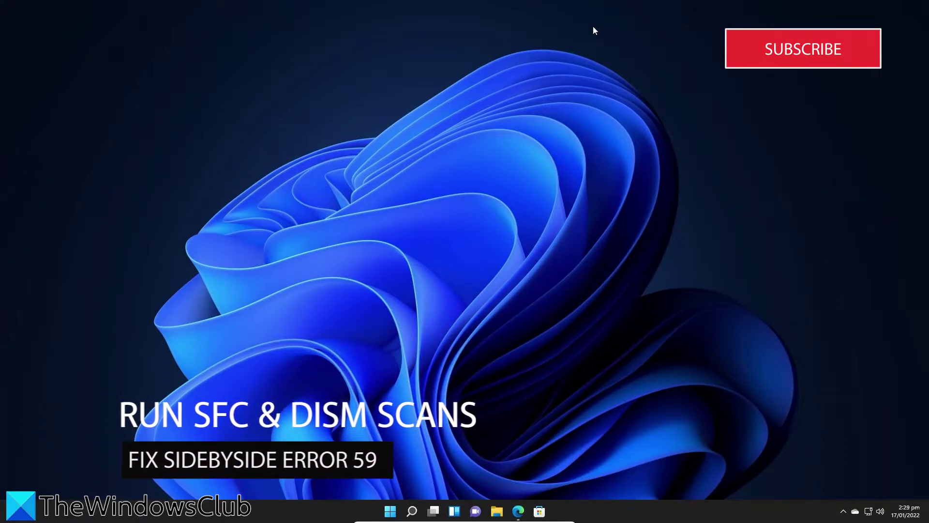
# Open Command Prompt as administrator and run sfc /scannow.
pyautogui.click(387, 512)
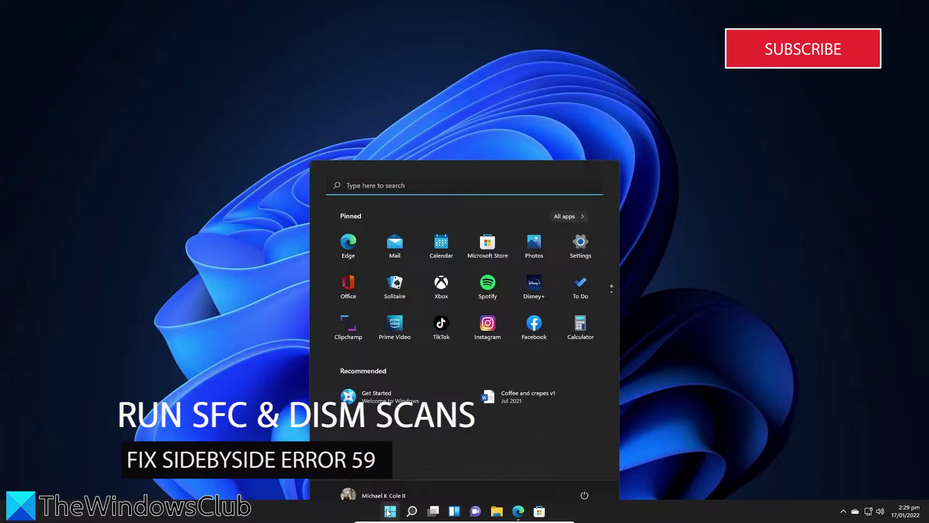
pyautogui.write('comma')
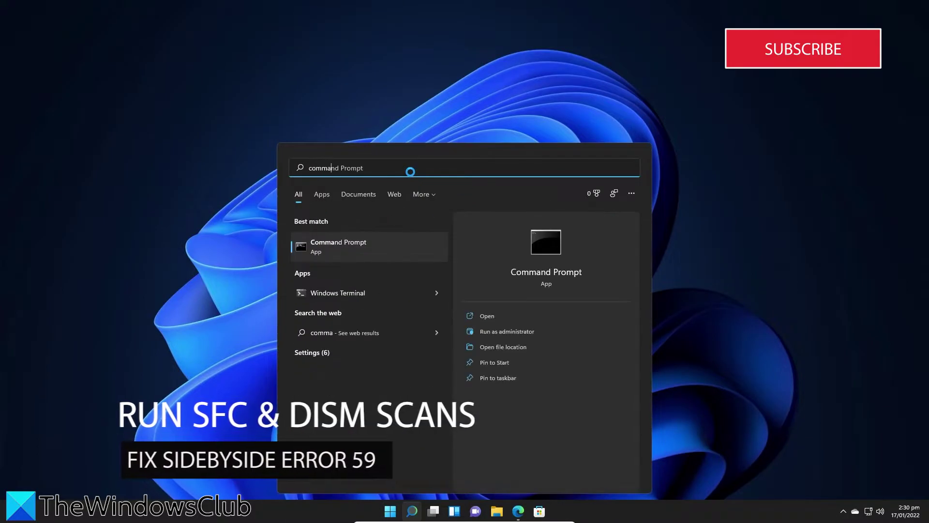
pyautogui.click(491, 331)
pyautogui.click(421, 326)
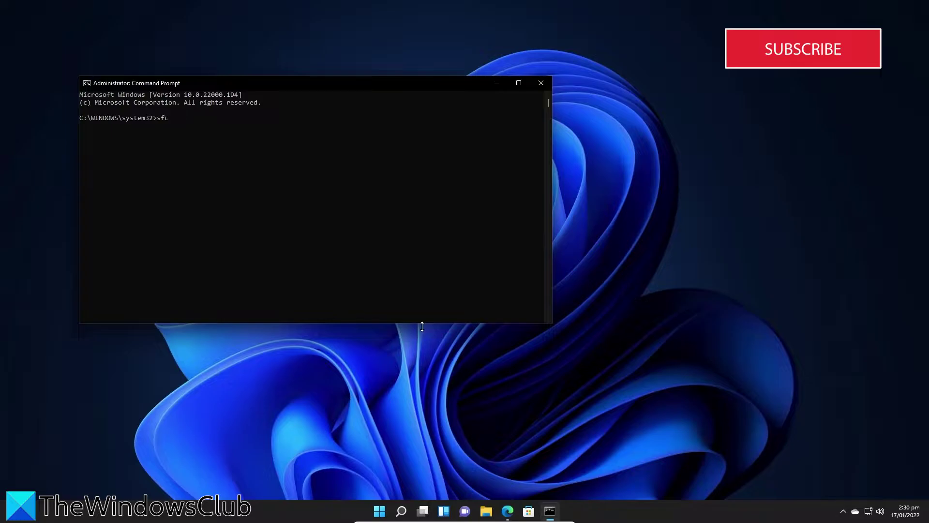
pyautogui.write('sfc /scannow')
pyautogui.press('Return')
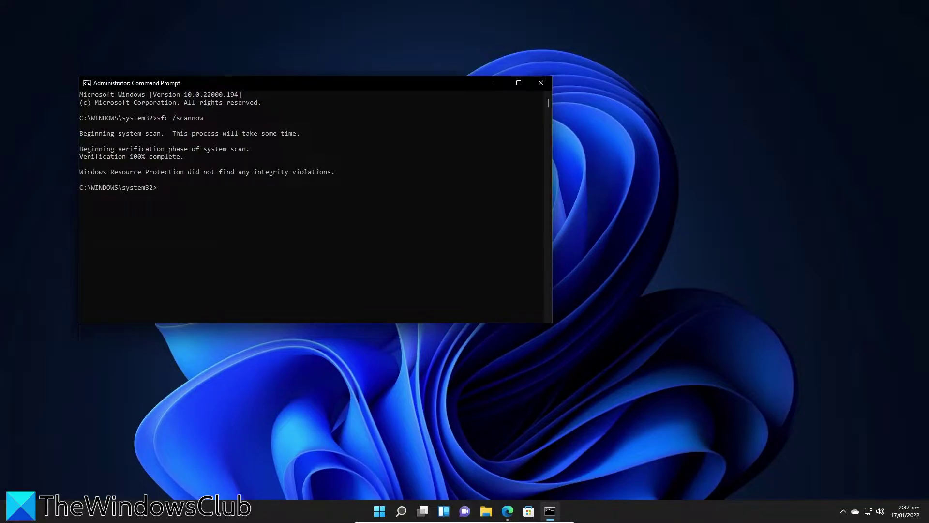
# Run dism.exe /online /cleanup-image /restorehealth to repair the Windows image.
pyautogui.write('dism.exe /online /cleanup-image /restore')
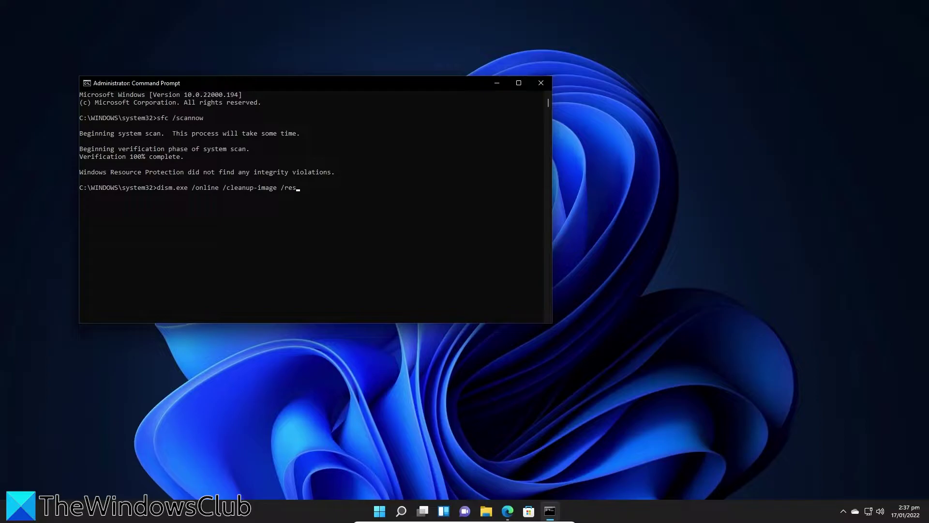
pyautogui.write('health')
pyautogui.press('Return')
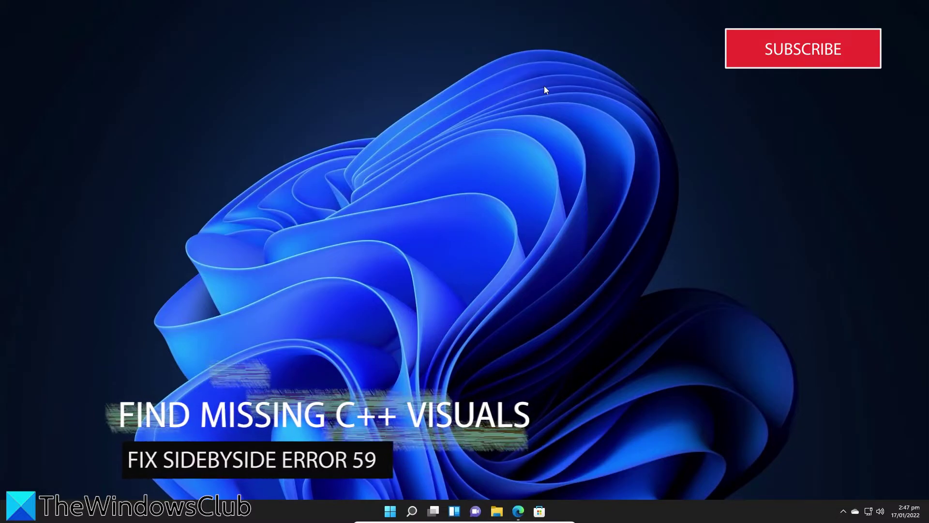
# Open a new administrator Command Prompt and enter sxstrace trace -logfile:sxstrace.etl.
pyautogui.click(389, 509)
pyautogui.click(387, 173)
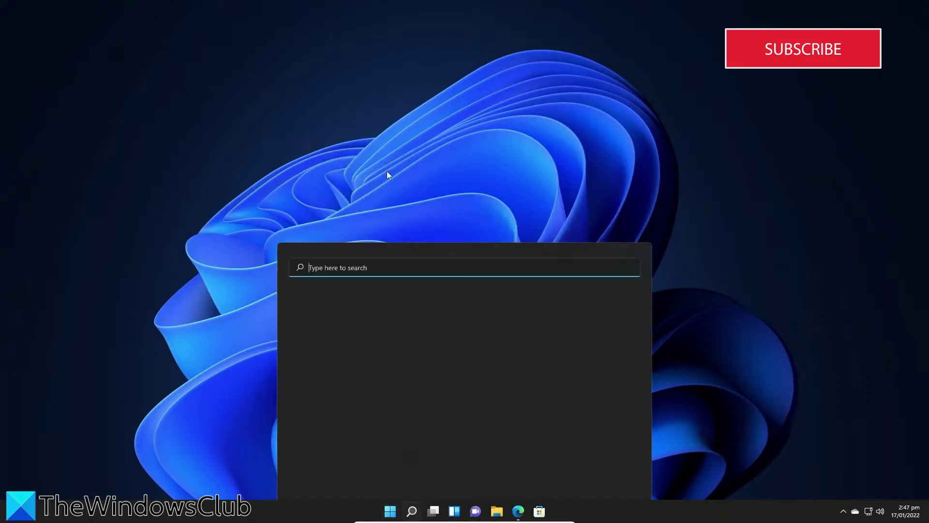
pyautogui.write('command')
pyautogui.press('Return')
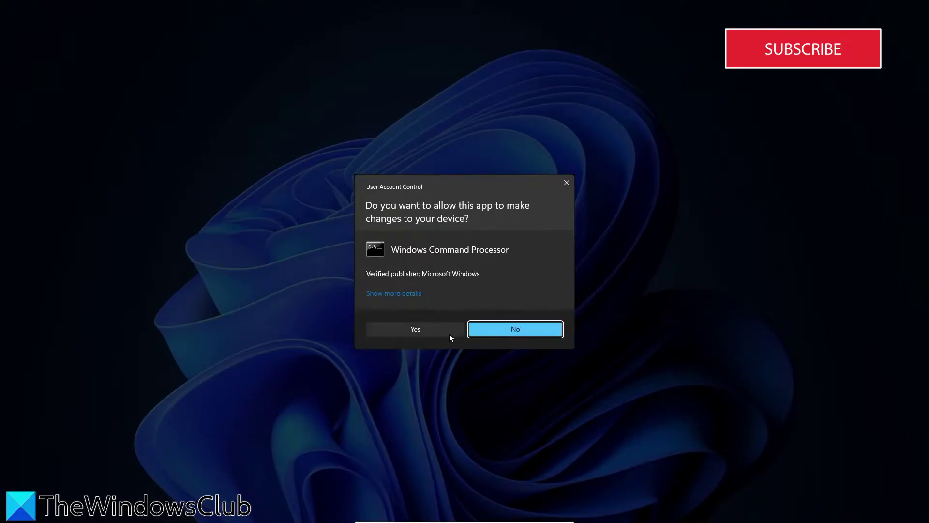
pyautogui.click(512, 328)
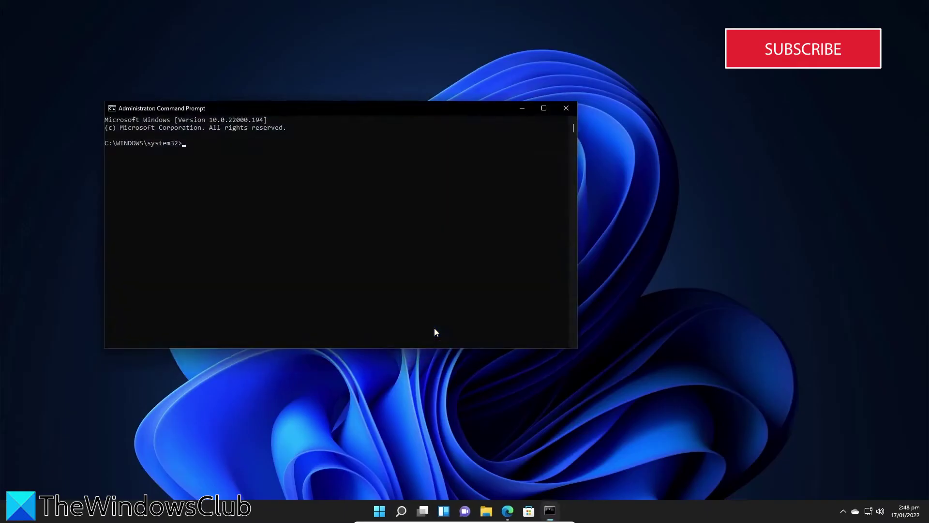
pyautogui.write('s')
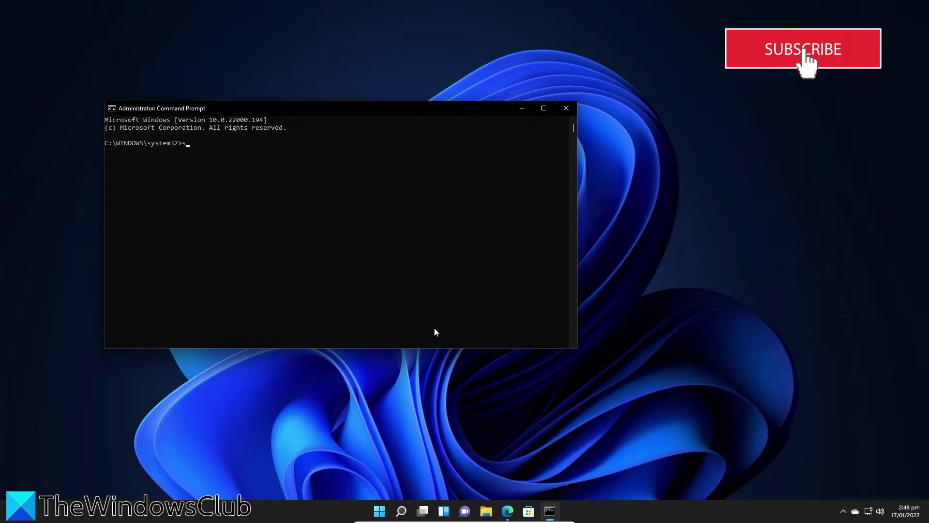
pyautogui.write('xstrac')
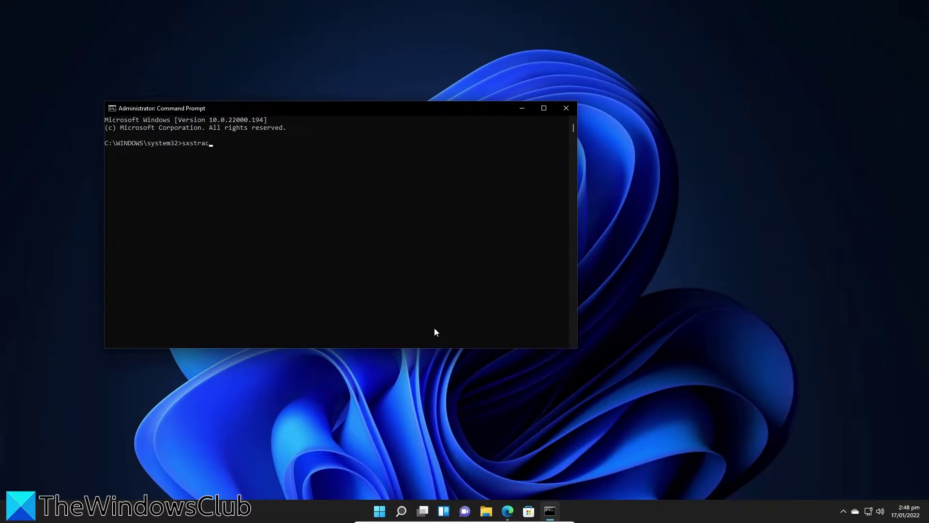
pyautogui.write('e trace -logfile:sxstrace.')
pyautogui.write('etl')
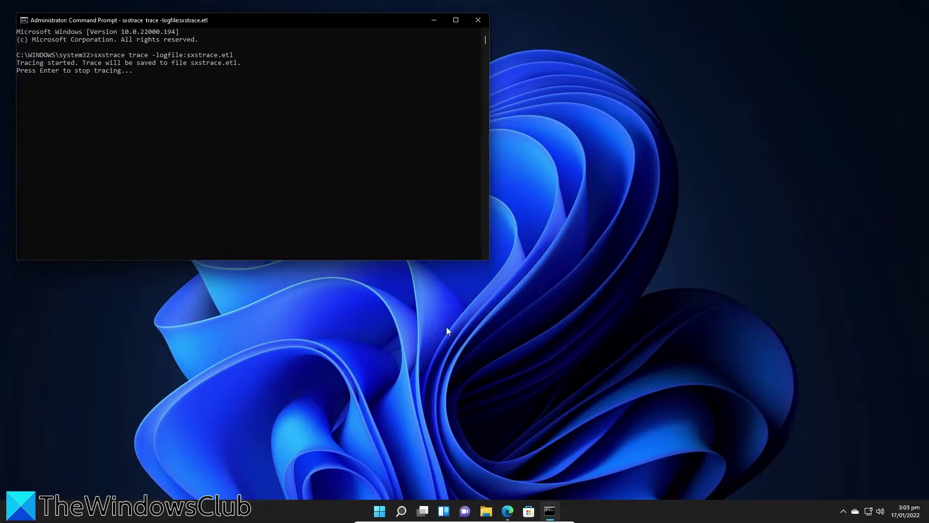
# Stop tracing, parse sxstrace.etl into sxstrace.txt, and type sxstrace.txt to open it.
pyautogui.press('Return')
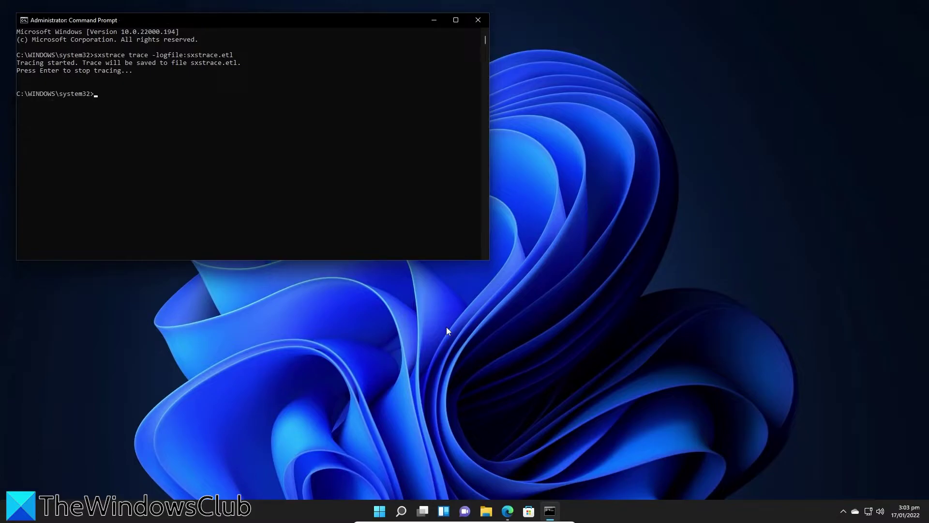
pyautogui.write('sxstrace parse -logfile:sxstrace.etl -ou')
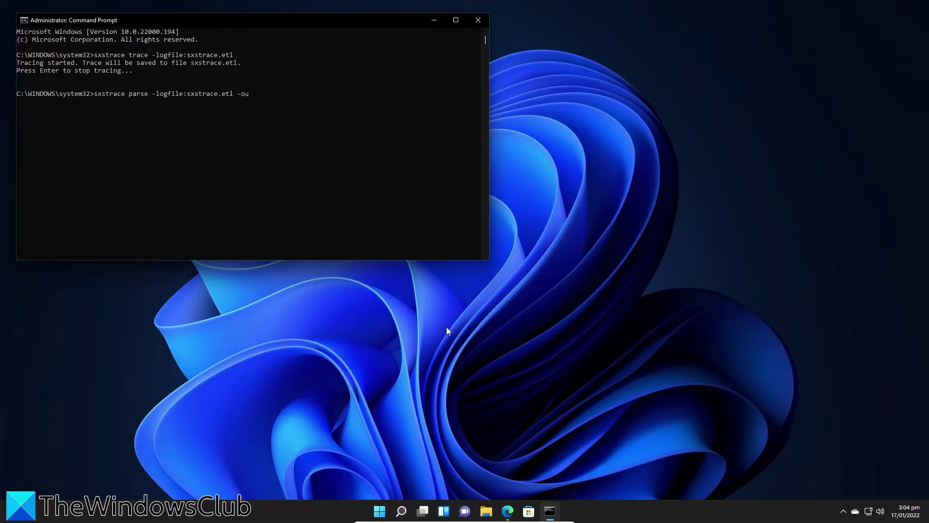
pyautogui.write('tfile:sxstrace.txt')
pyautogui.press('Return')
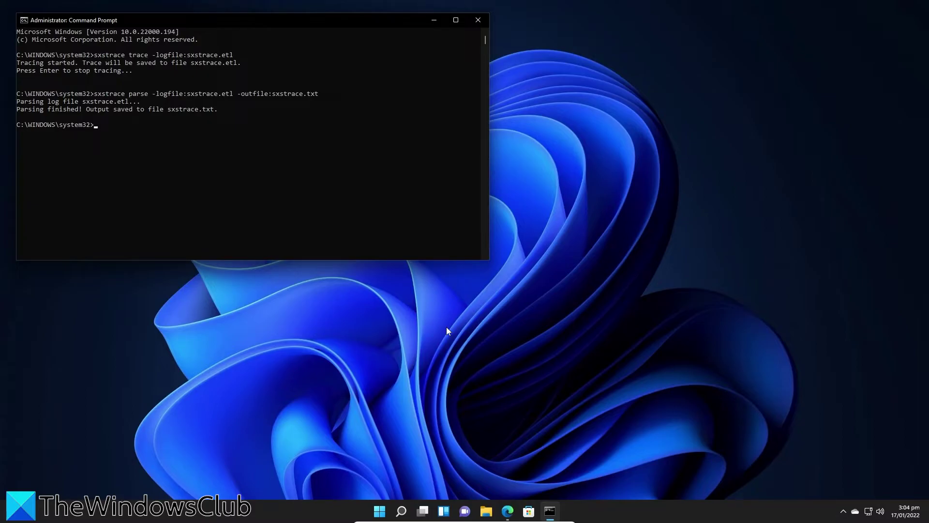
pyautogui.write('sxstrace.txt')
# Open sxstrace.txt in Notepad to read the missing VC90.DebugCRT 9.0.21022.8 error, close it, and launch Edge.
pyautogui.press('Return')
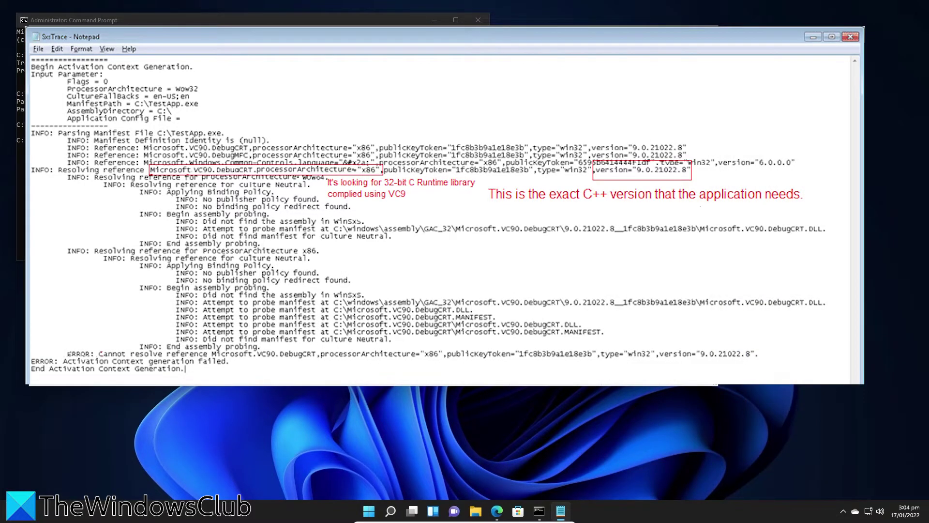
pyautogui.hotkey('alt', 'F4')
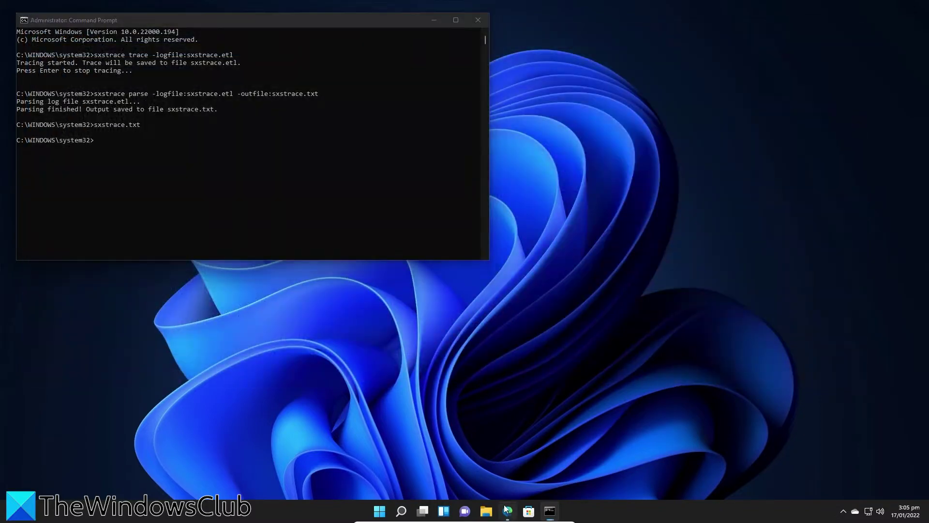
pyautogui.click(507, 511)
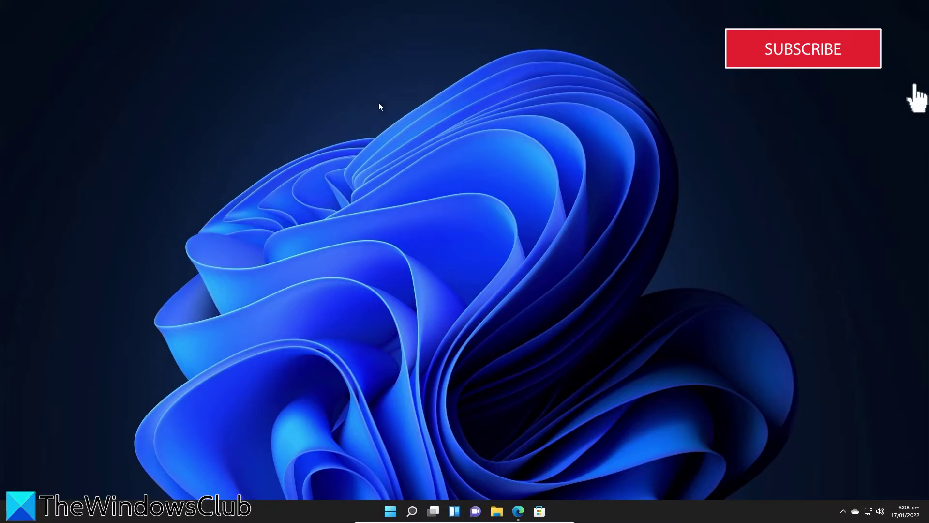
# Open Apps & features in Settings and bring up the uninstall menu for Microsoft News.
pyautogui.click(390, 515)
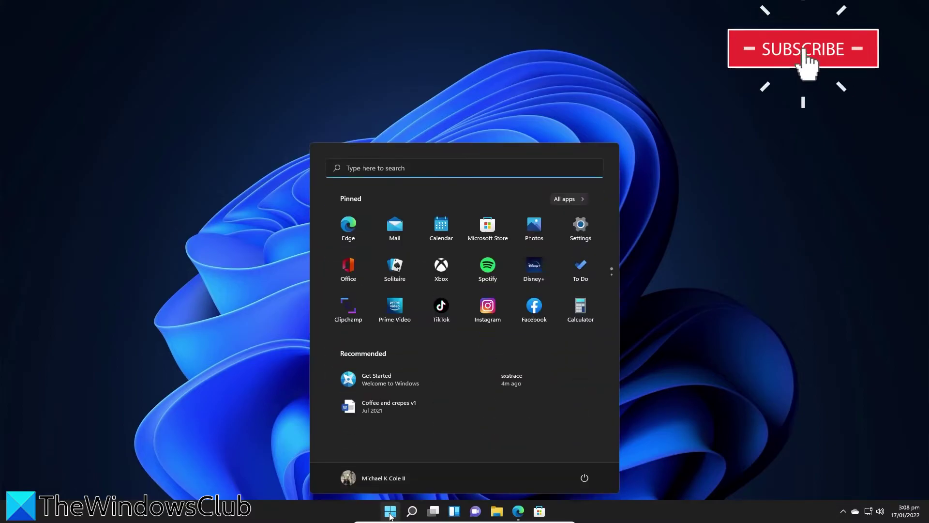
pyautogui.click(583, 228)
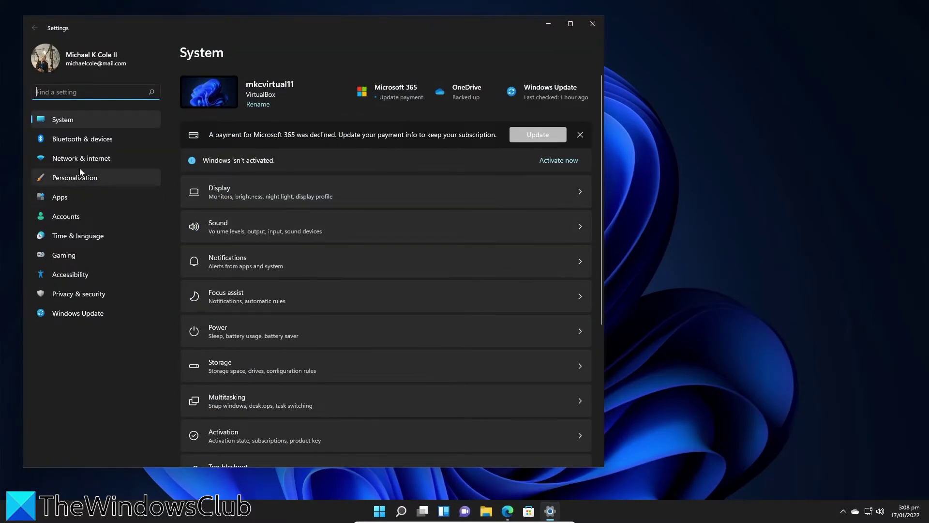
pyautogui.click(75, 195)
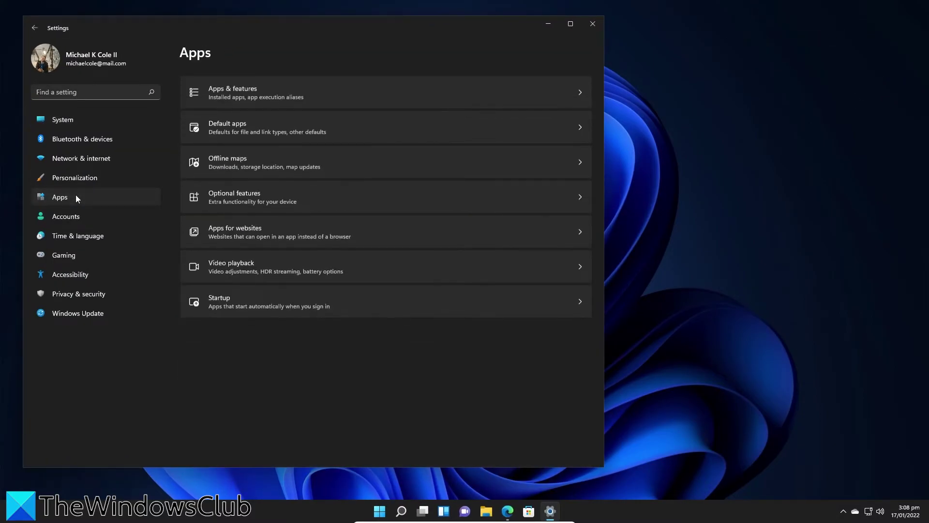
pyautogui.click(576, 89)
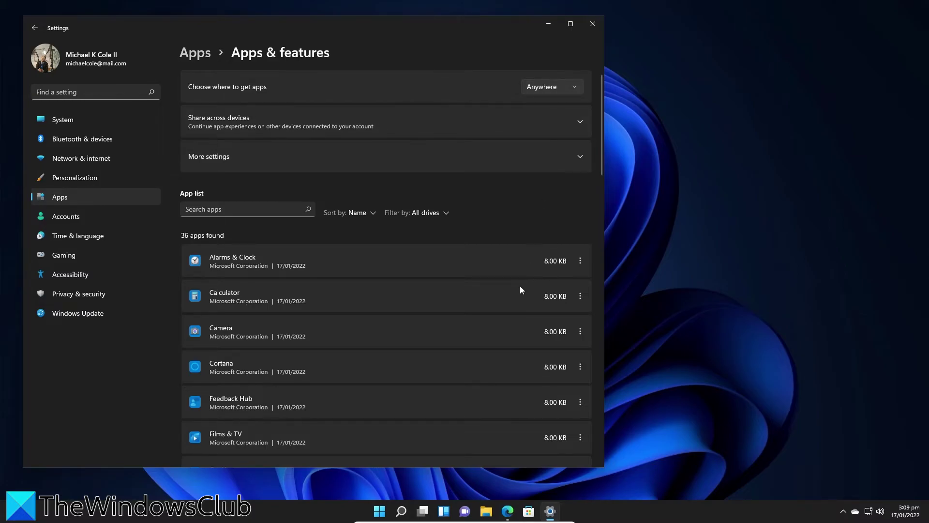
pyautogui.scroll(-3, 519, 289)
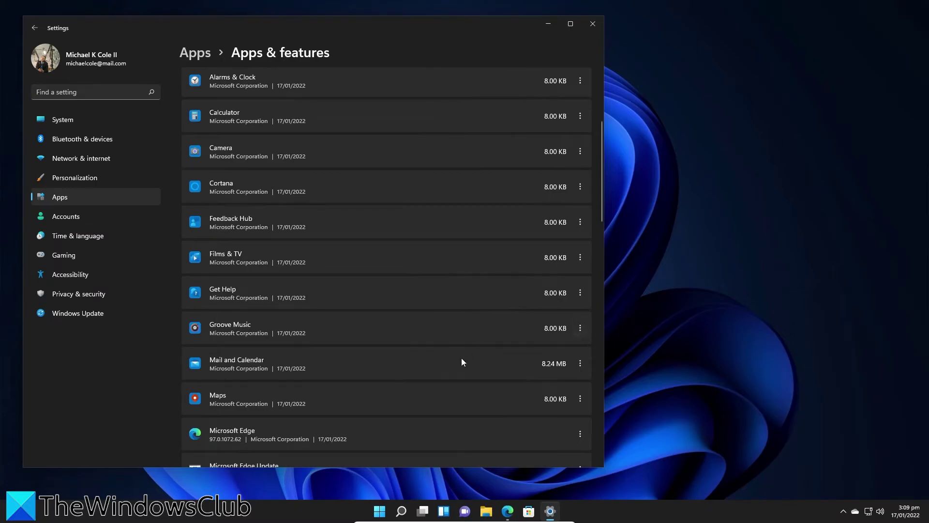
pyautogui.scroll(-3, 462, 362)
pyautogui.scroll(-1, 504, 352)
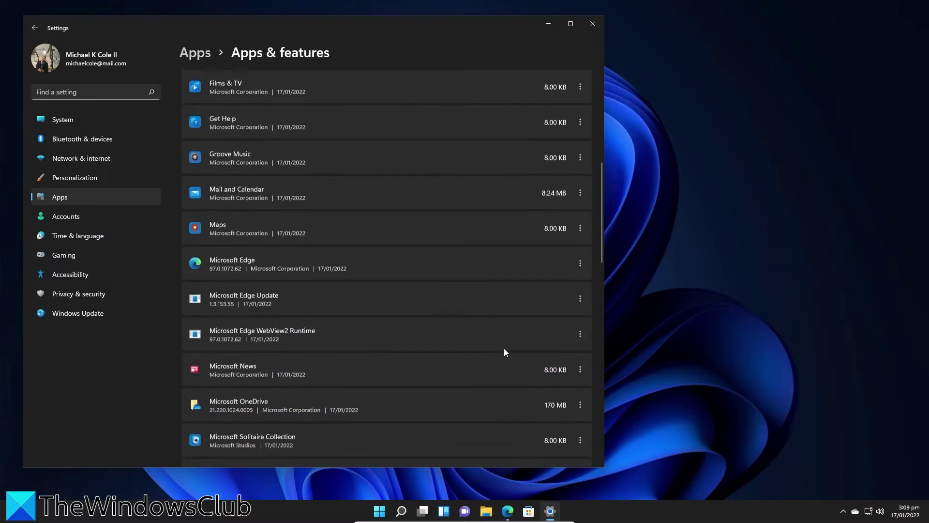
pyautogui.scroll(-2, 504, 352)
pyautogui.click(581, 301)
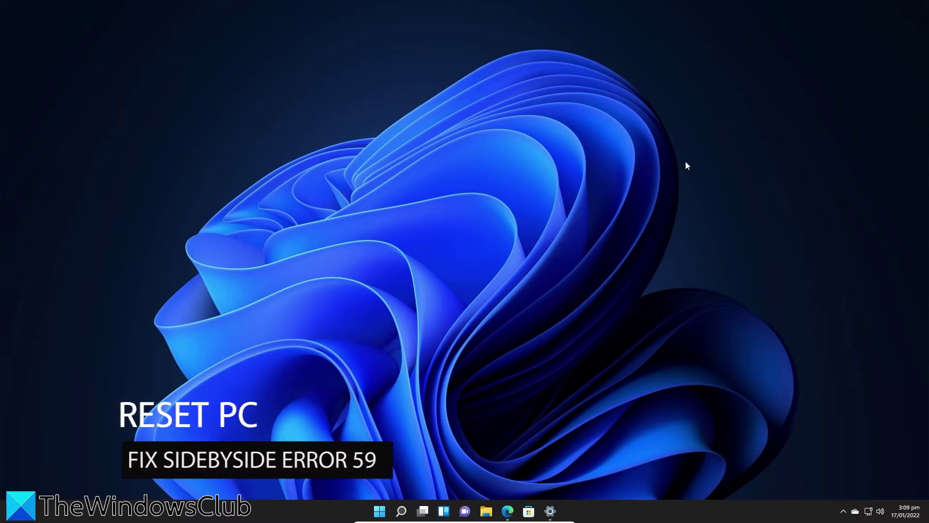
# View the Reset this PC option on the System > Recovery page, then close Settings.
pyautogui.click(379, 511)
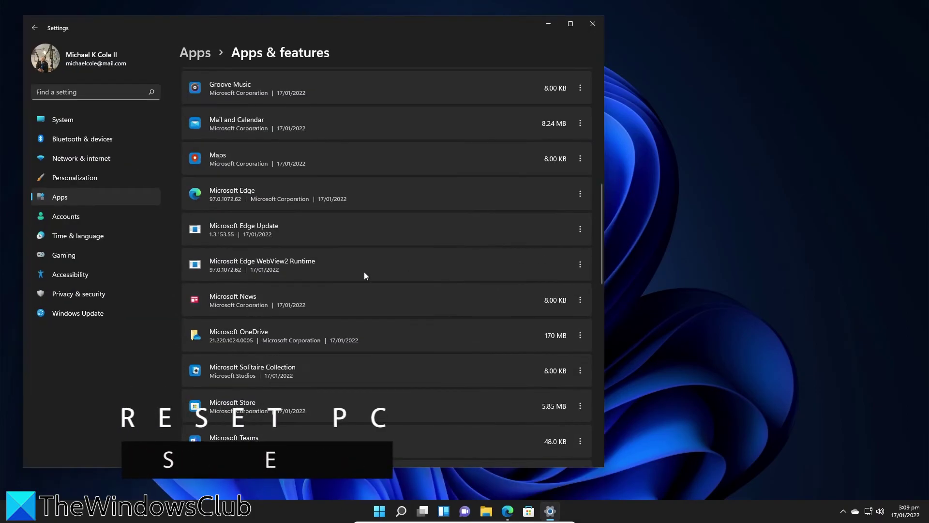
pyautogui.click(85, 121)
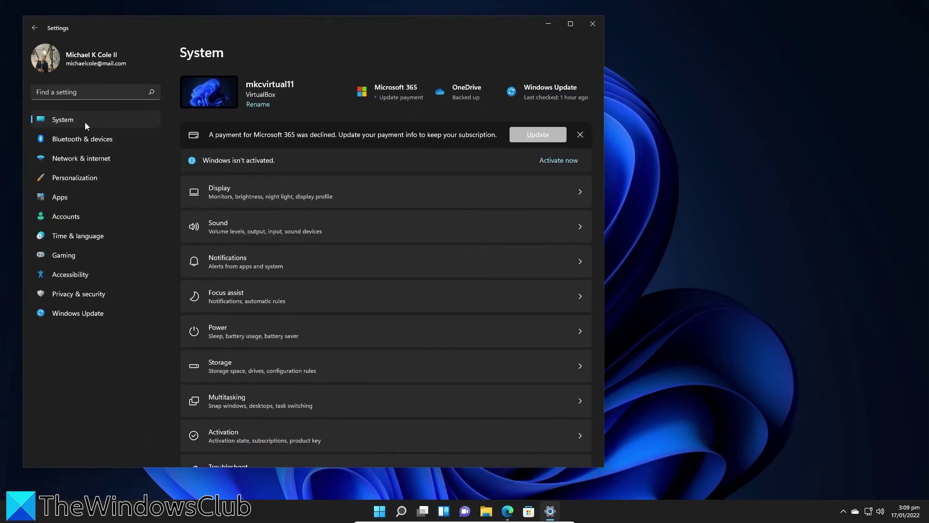
pyautogui.scroll(-3, 396, 251)
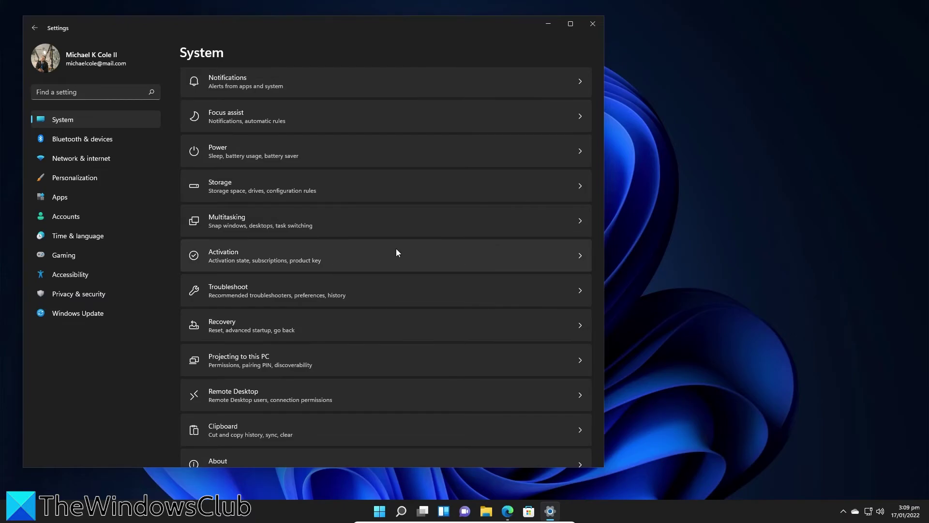
pyautogui.scroll(-1, 397, 251)
pyautogui.click(579, 293)
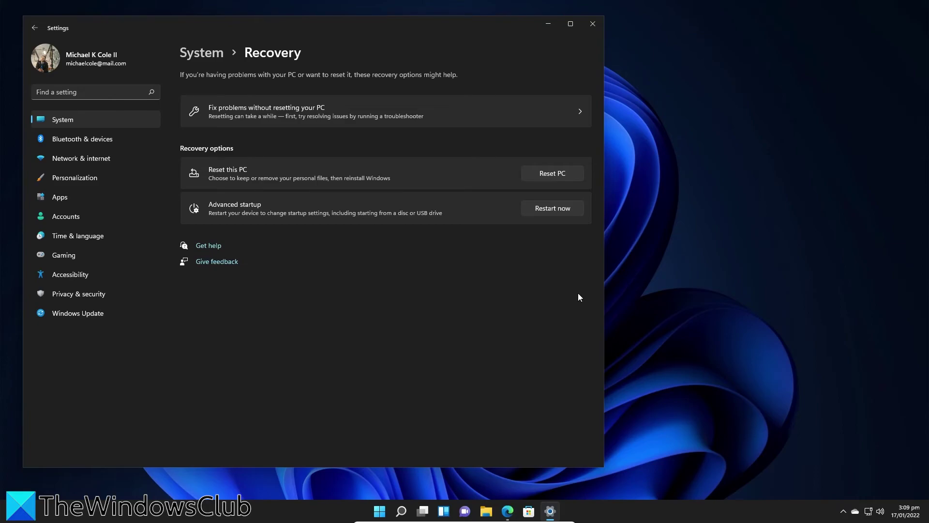
pyautogui.click(593, 25)
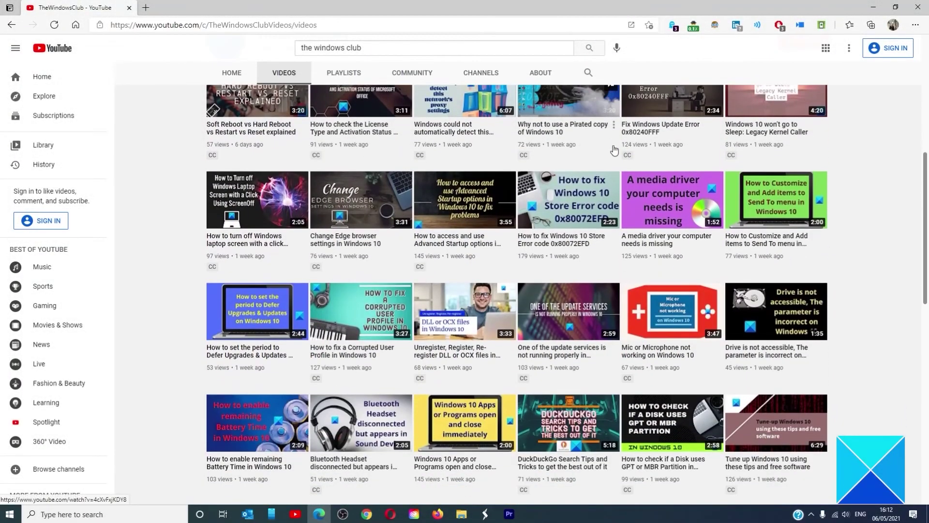
pyautogui.scroll(-12, 613, 149)
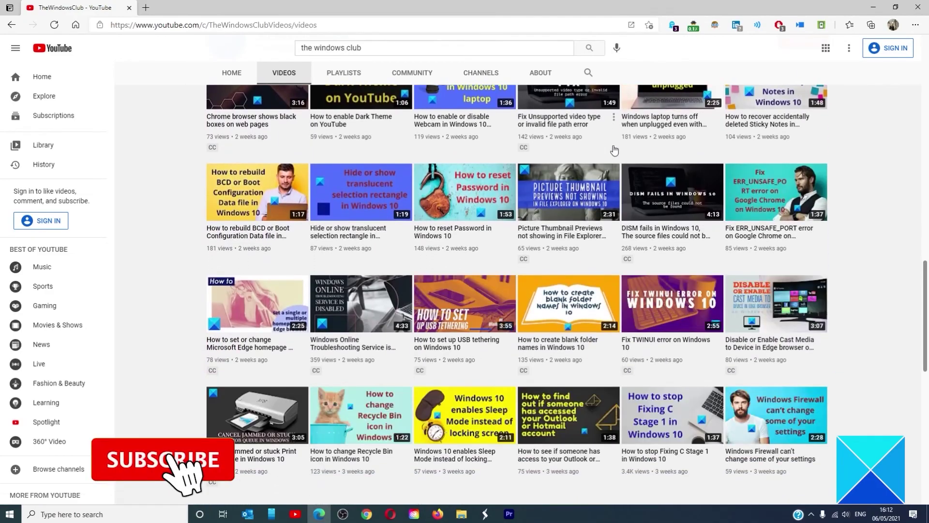
pyautogui.scroll(12, 613, 150)
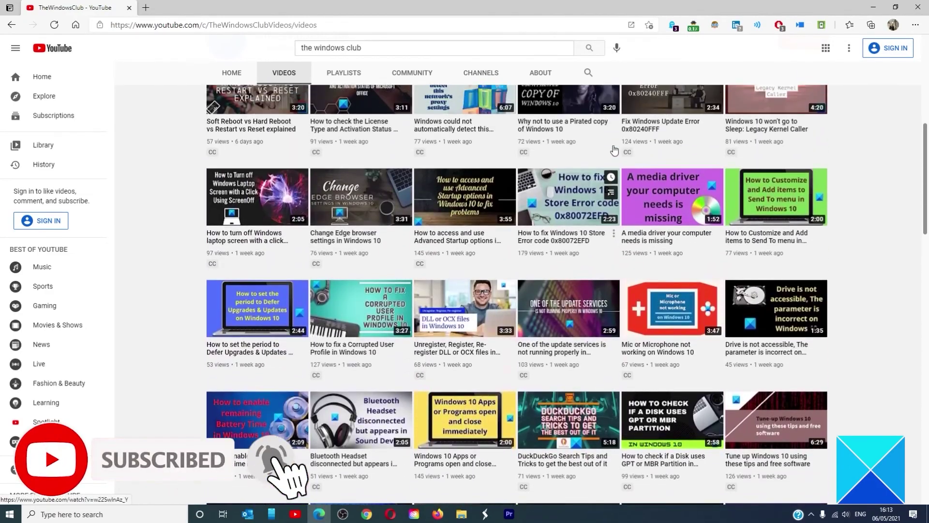